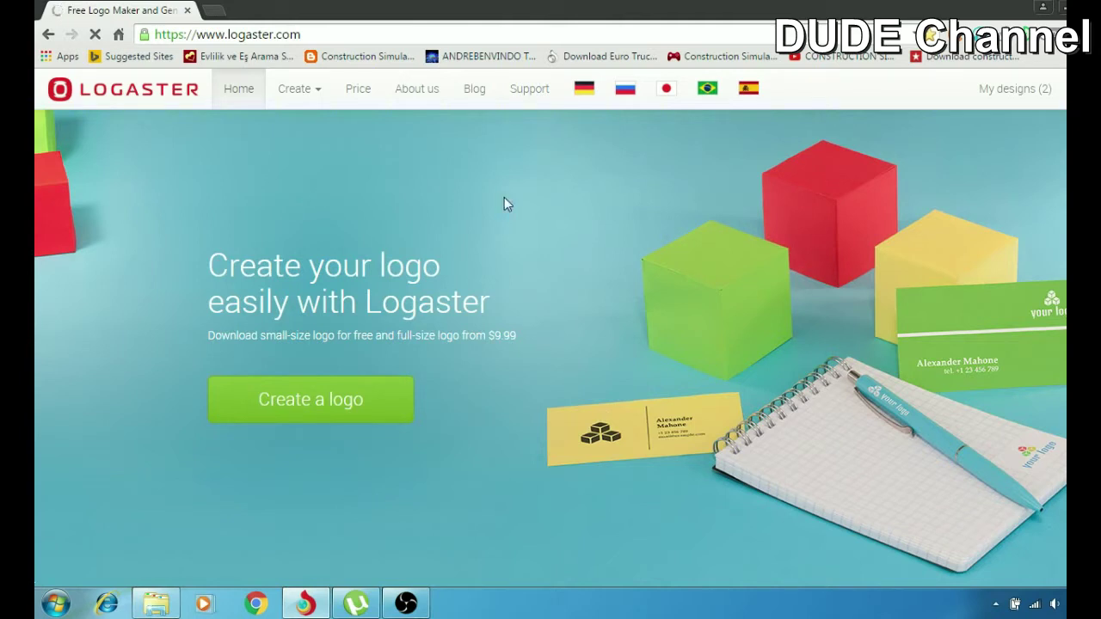
Start a new logo named 'thunder' with activity type Audio - Video
click(300, 410)
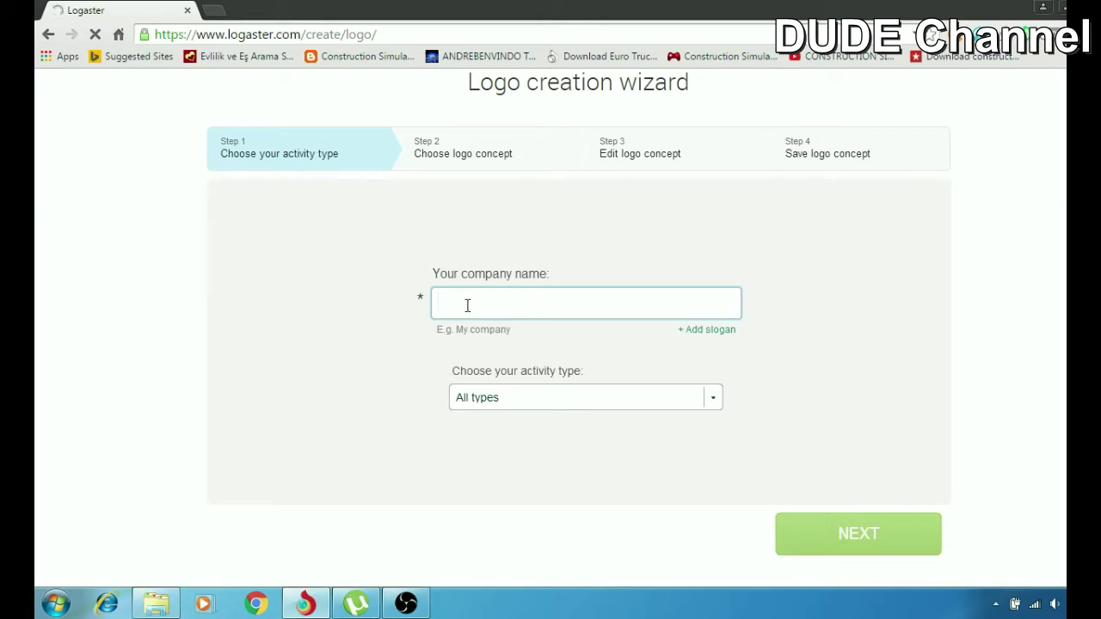
text(th)
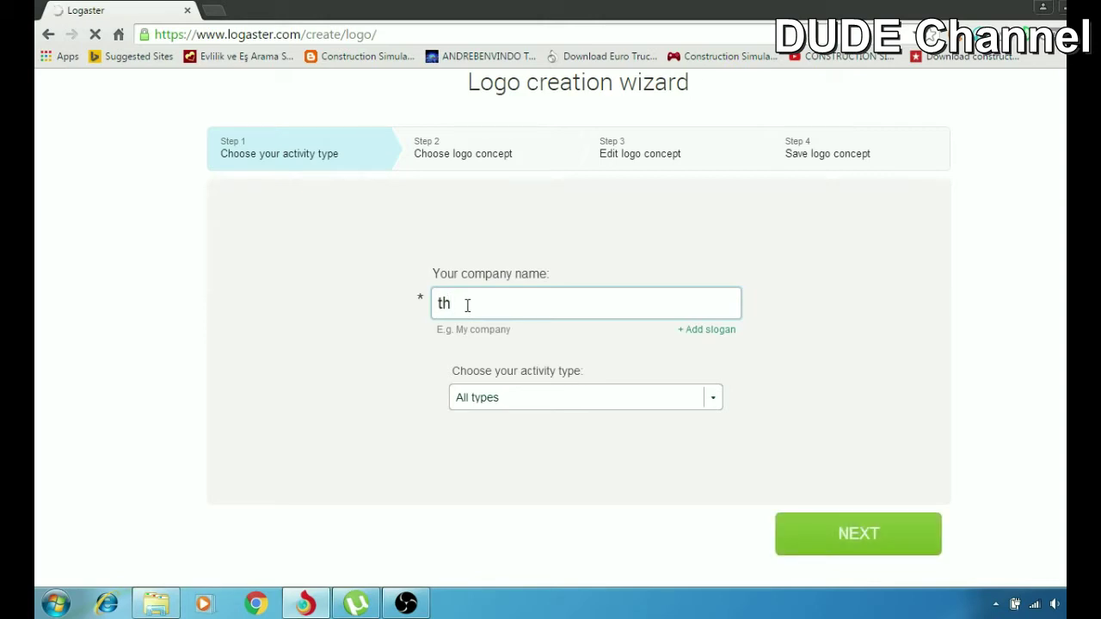
text(under)
click(715, 400)
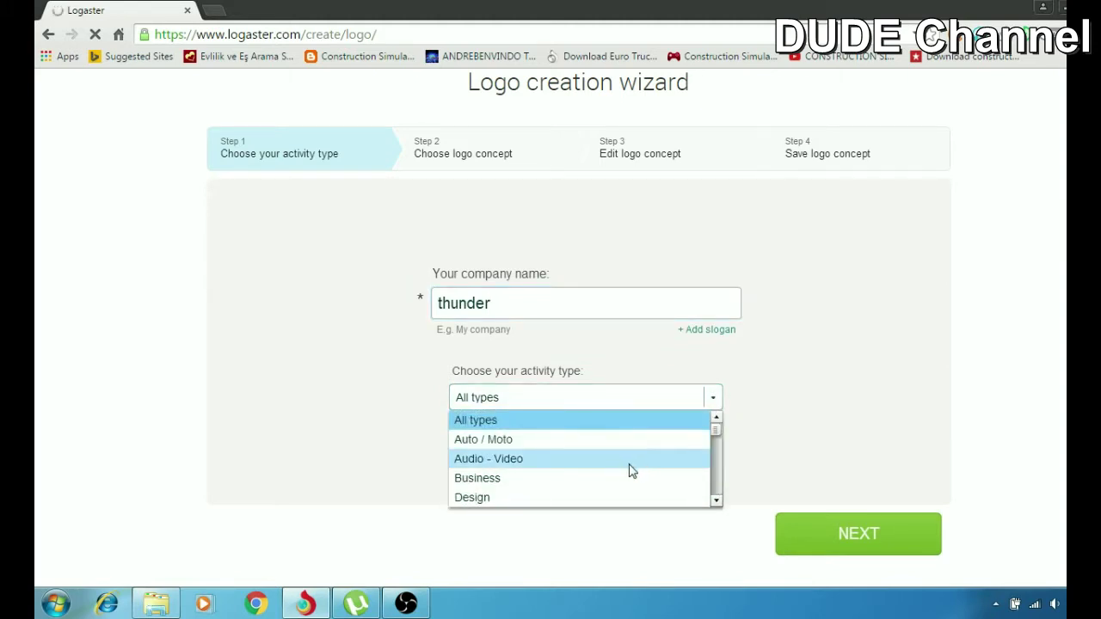
click(542, 464)
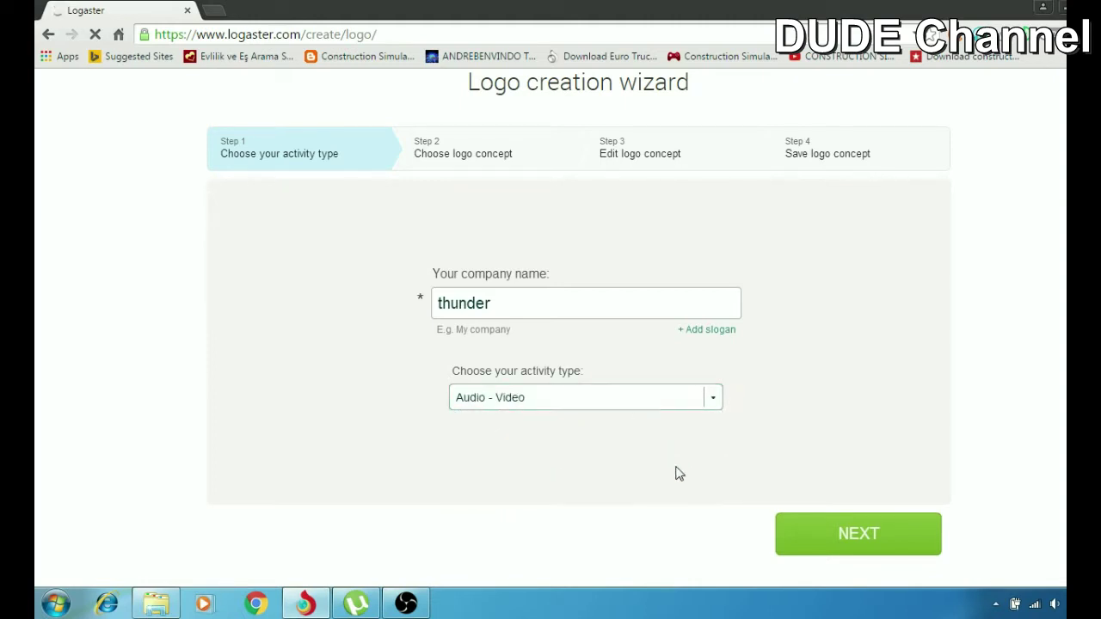
Browse concept pages 2–5, pick the red microphone logo, and continue to the save step
click(827, 532)
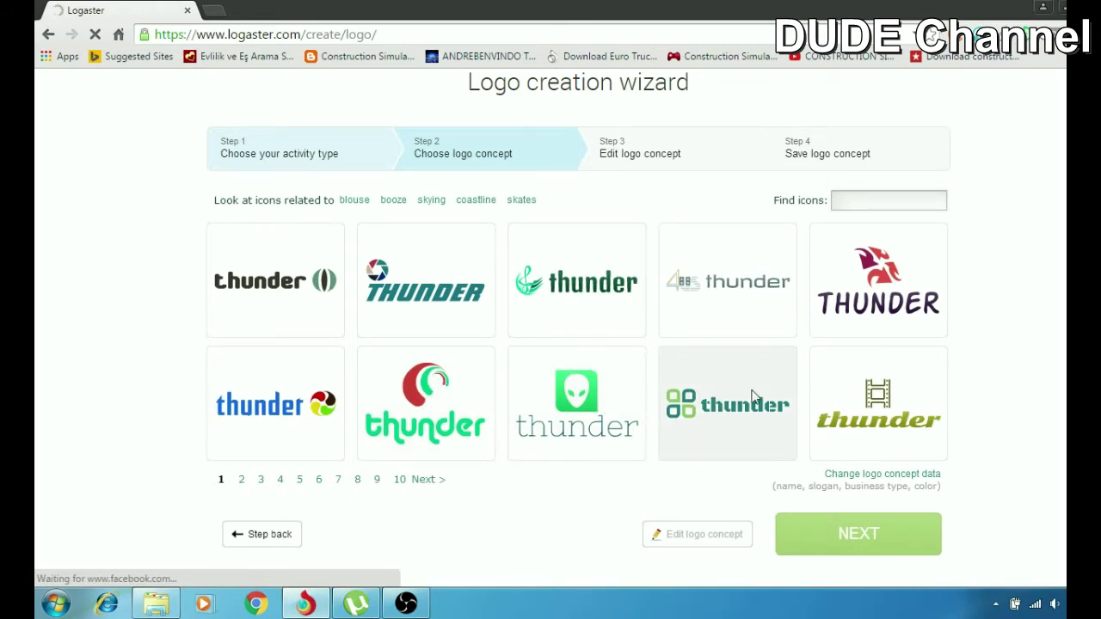
click(241, 480)
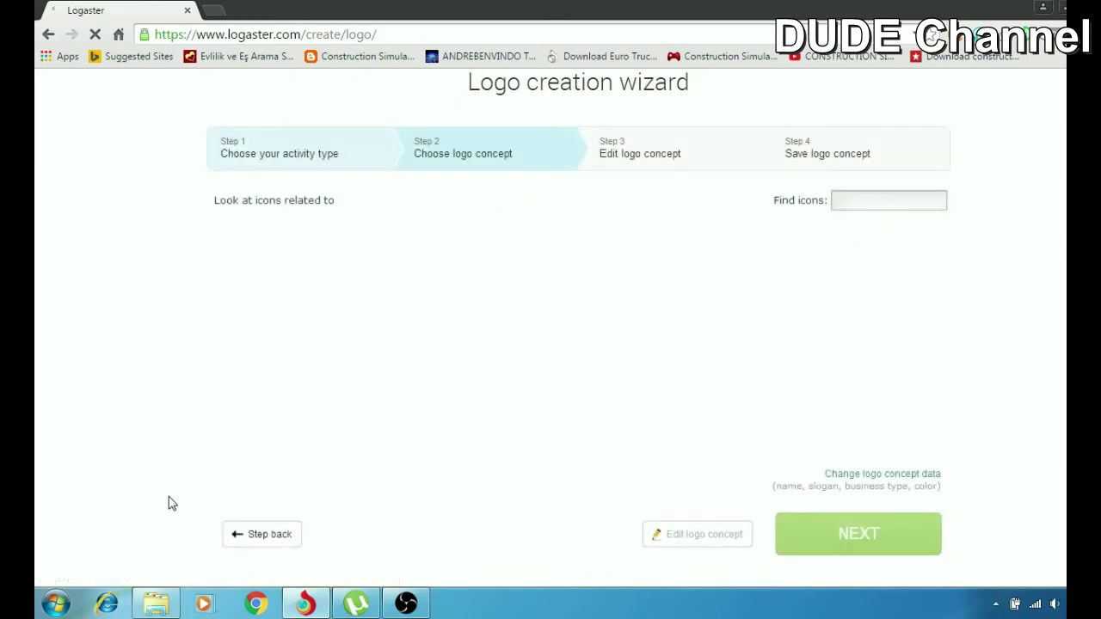
click(262, 484)
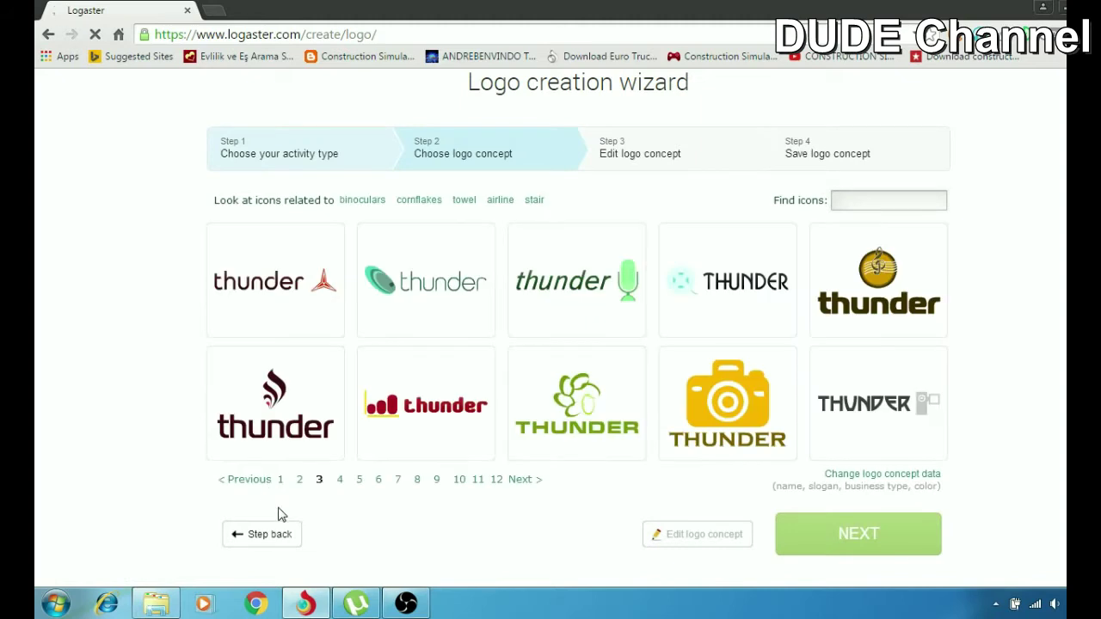
click(340, 486)
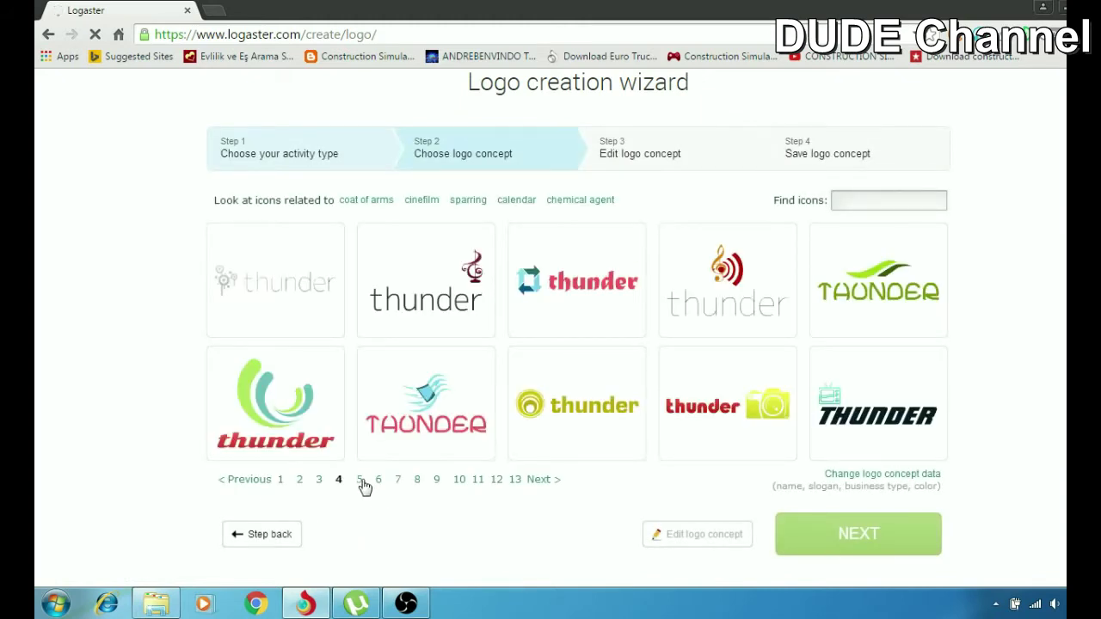
click(362, 484)
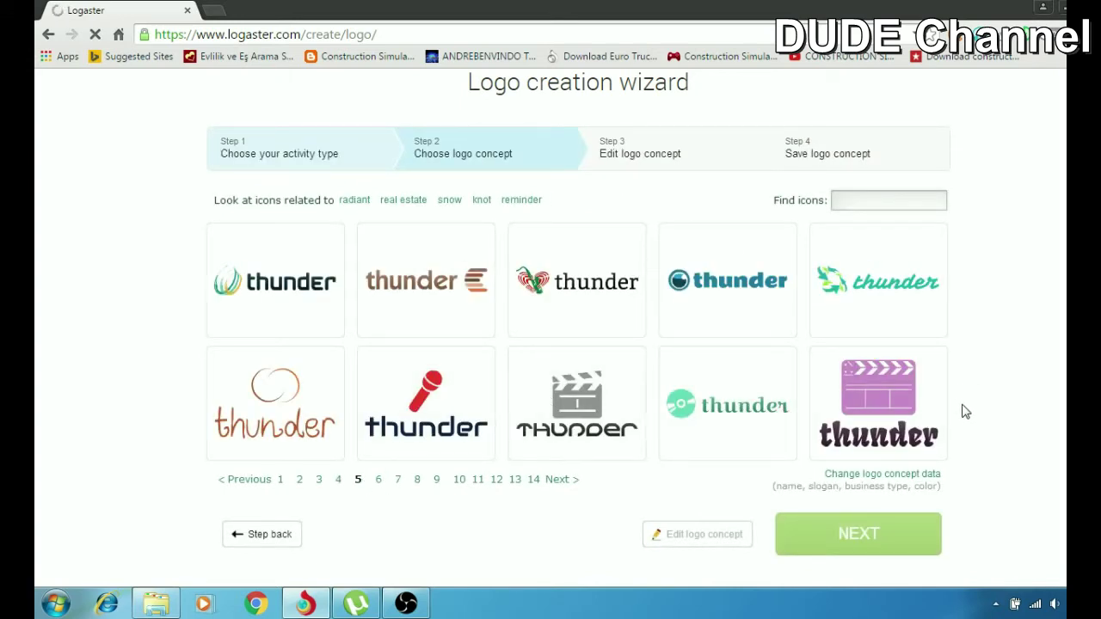
click(430, 404)
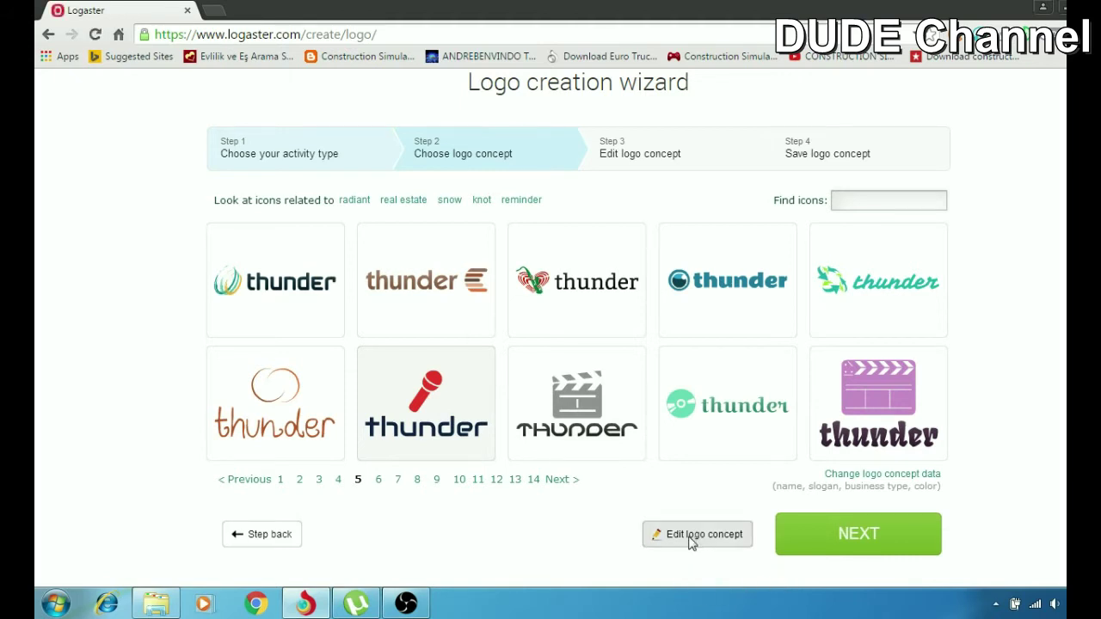
click(843, 533)
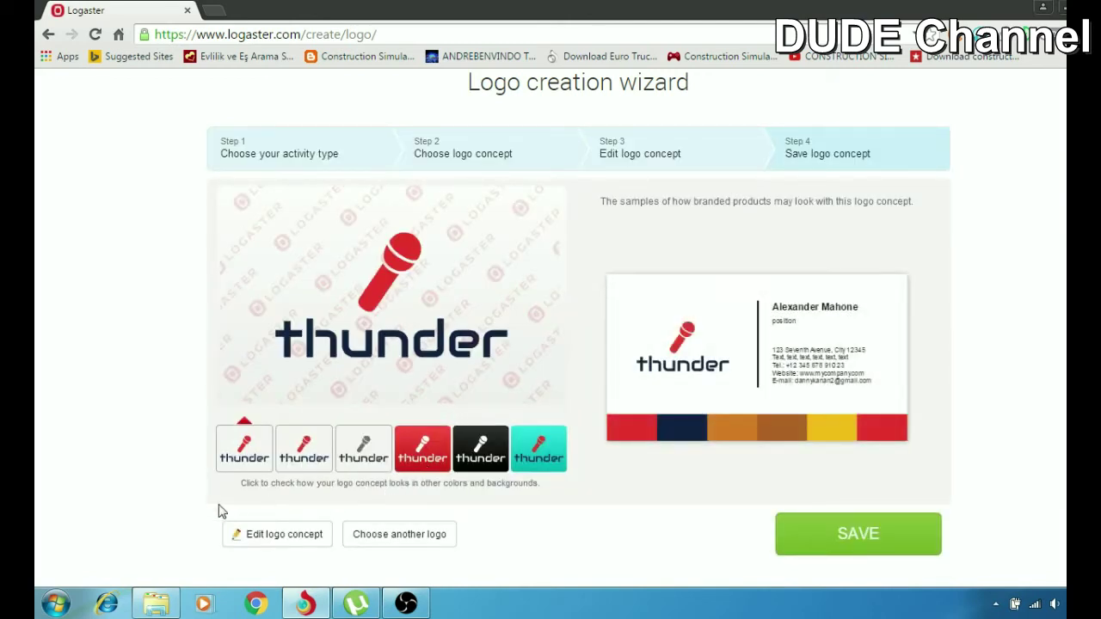
Reopen the concept editor, try microphone-left and microphone-right layouts, and add a slogan
click(272, 536)
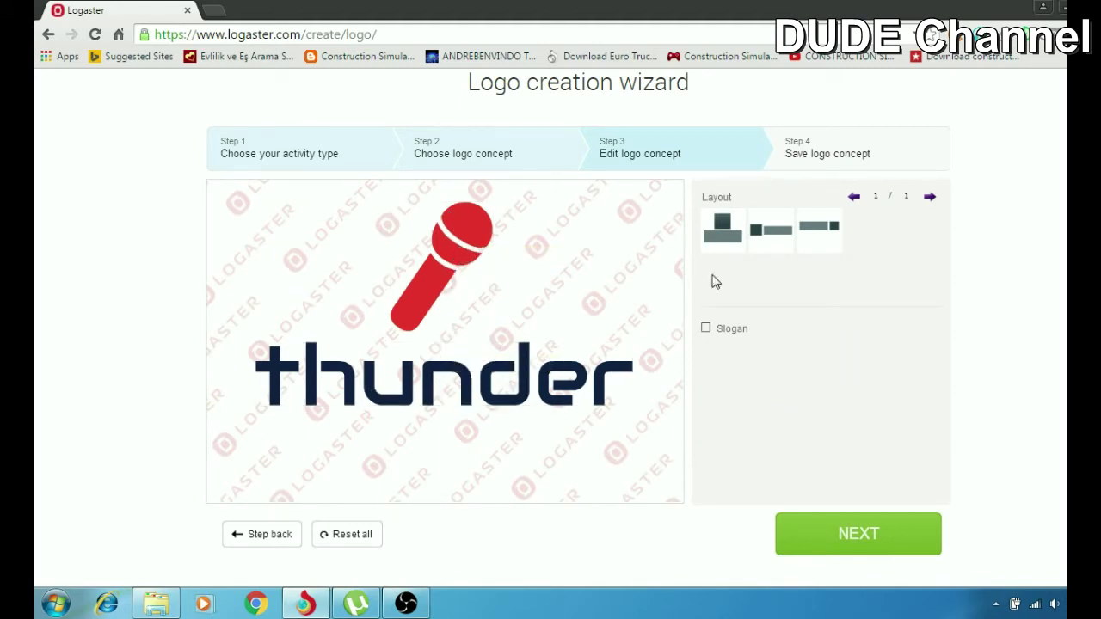
click(762, 228)
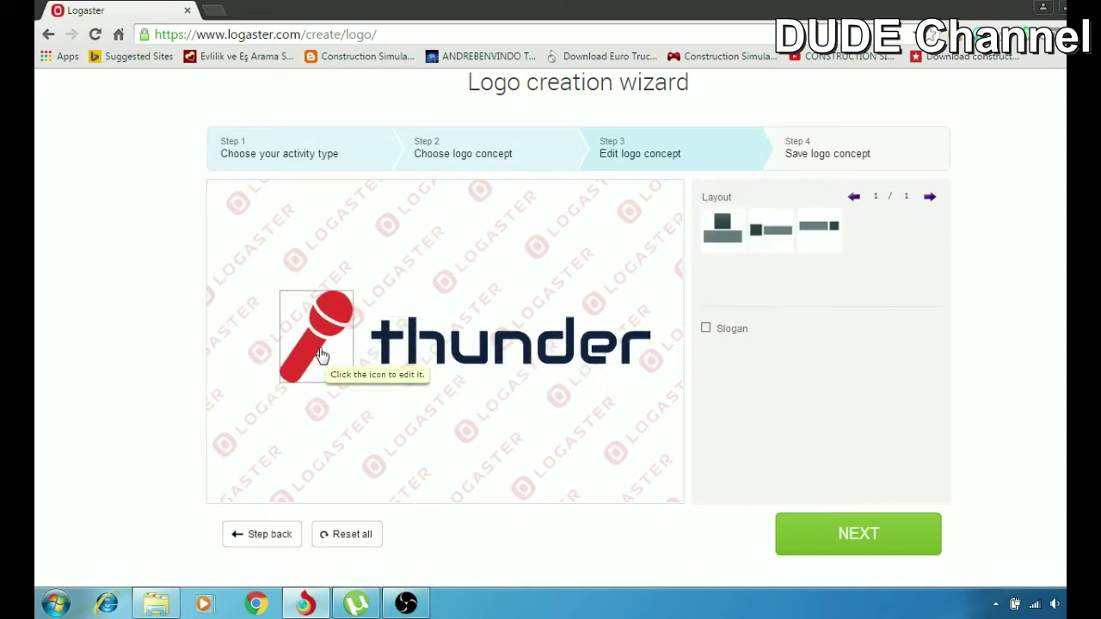
click(818, 229)
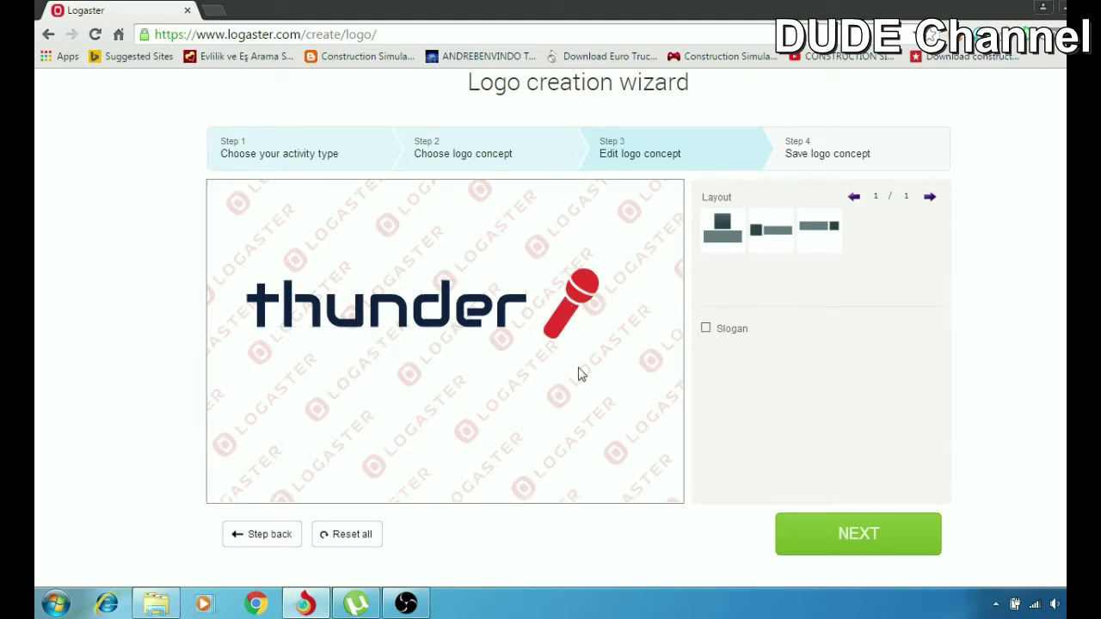
click(703, 330)
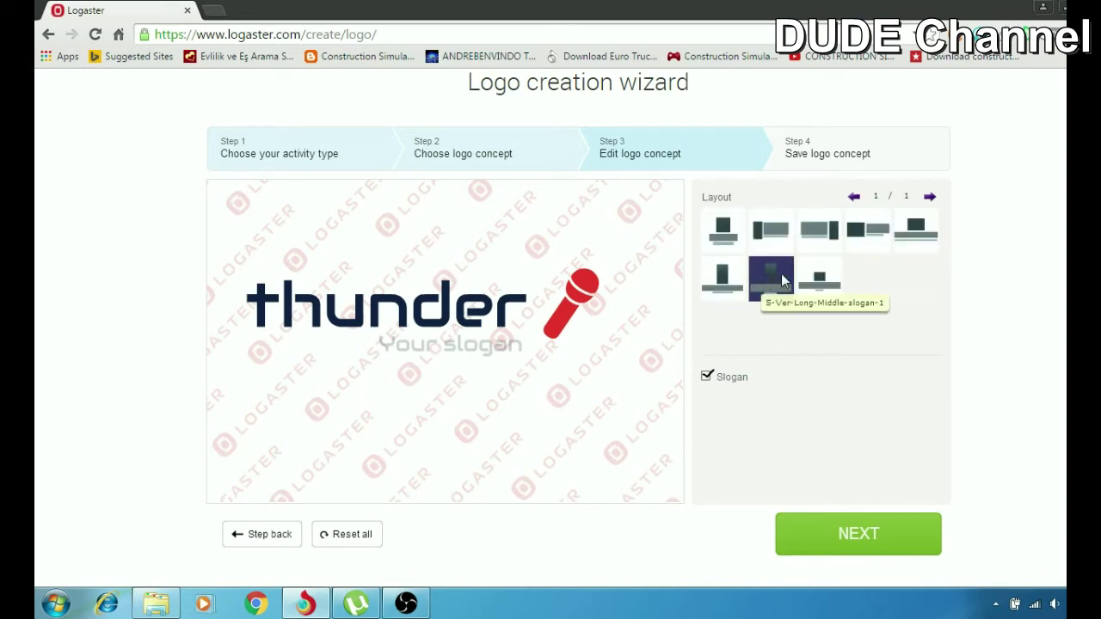
Try several layouts and settle on the microphone stacked above smaller text
click(810, 231)
click(853, 230)
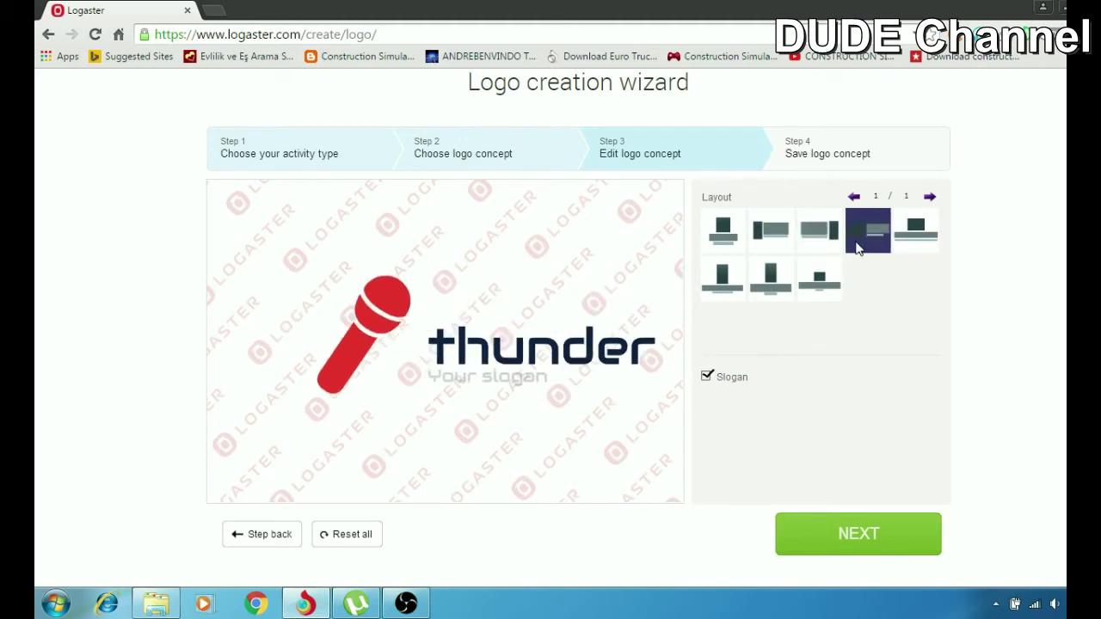
click(910, 230)
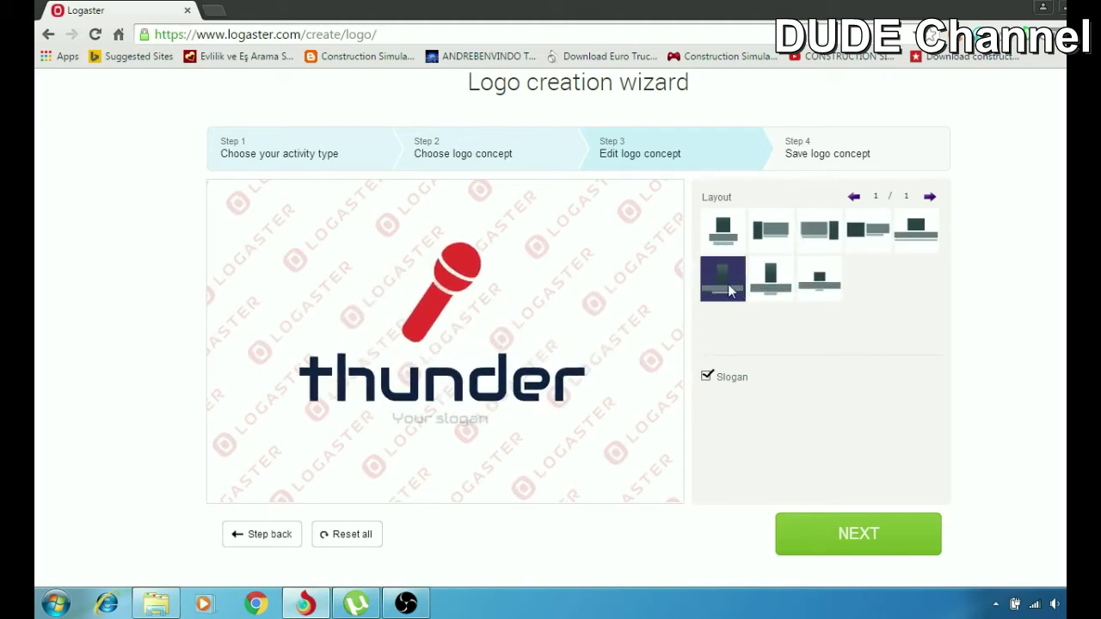
click(768, 280)
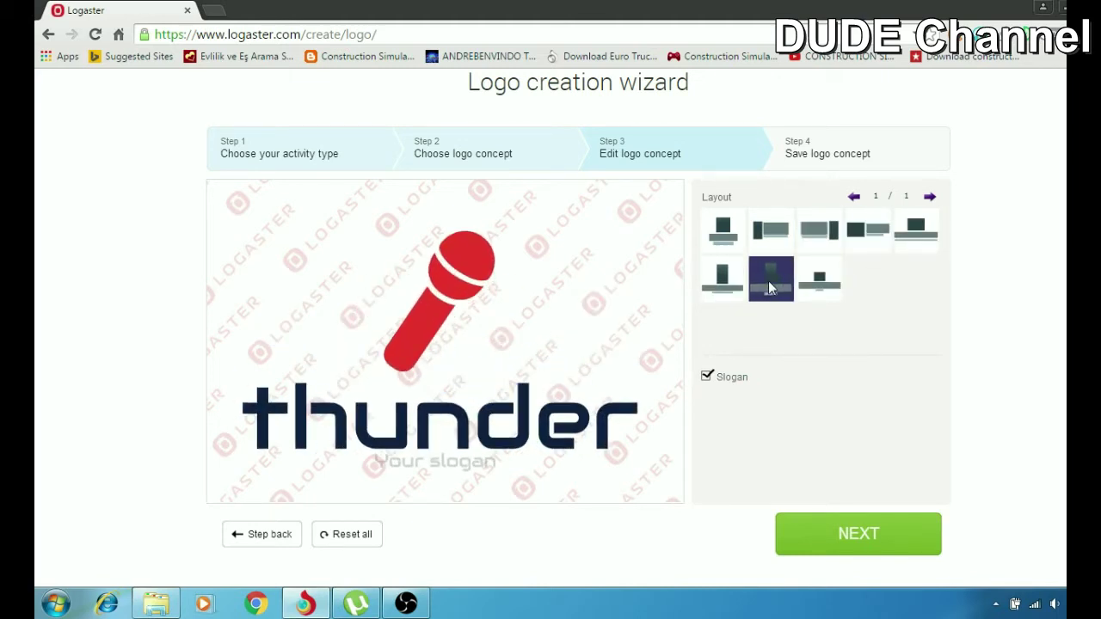
click(775, 285)
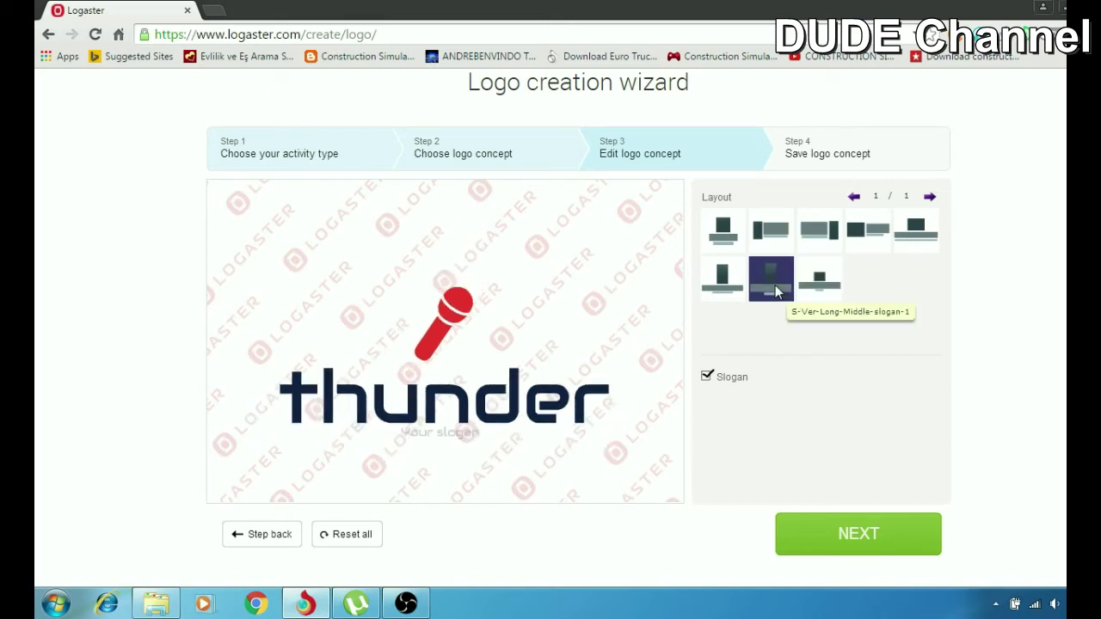
click(776, 285)
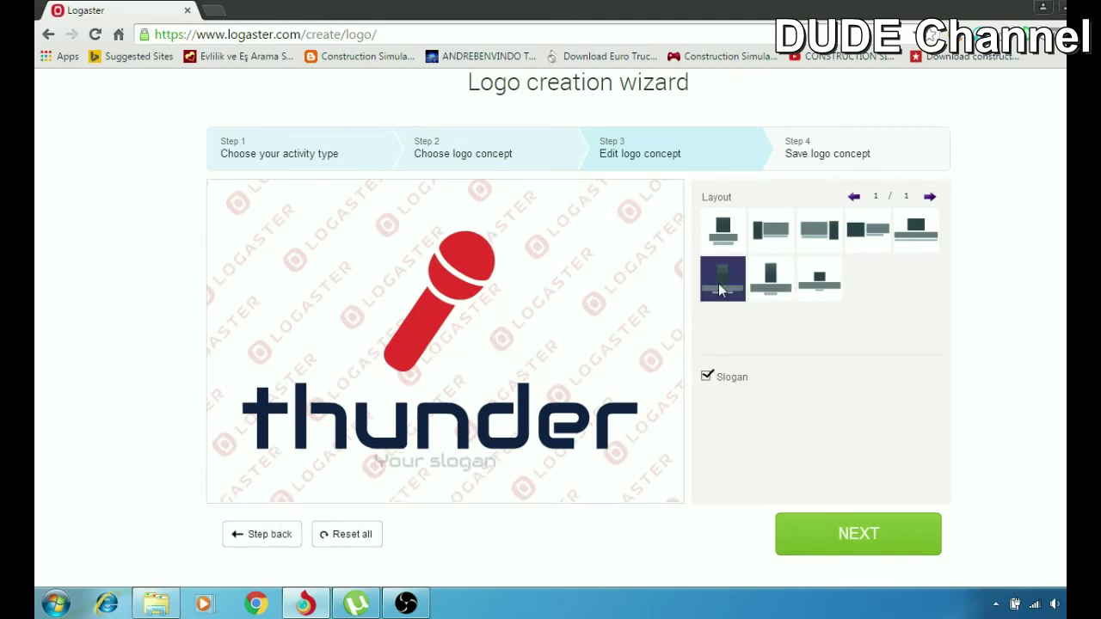
click(724, 240)
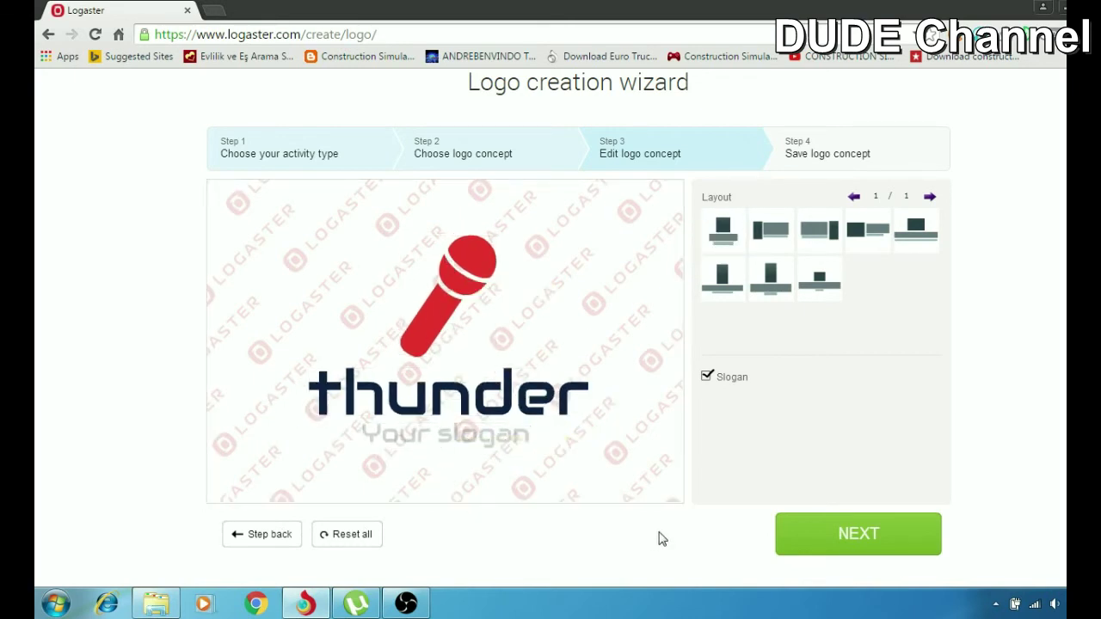
On the save step, preview the logo in grey, red, black and teal colour variants
click(793, 530)
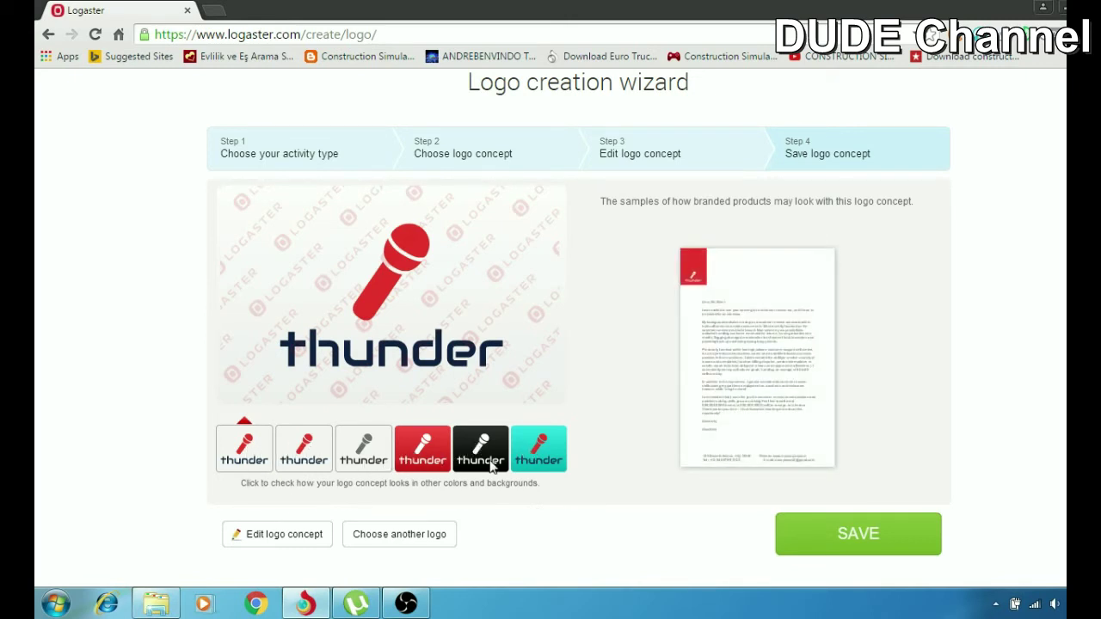
click(307, 452)
click(364, 449)
click(416, 449)
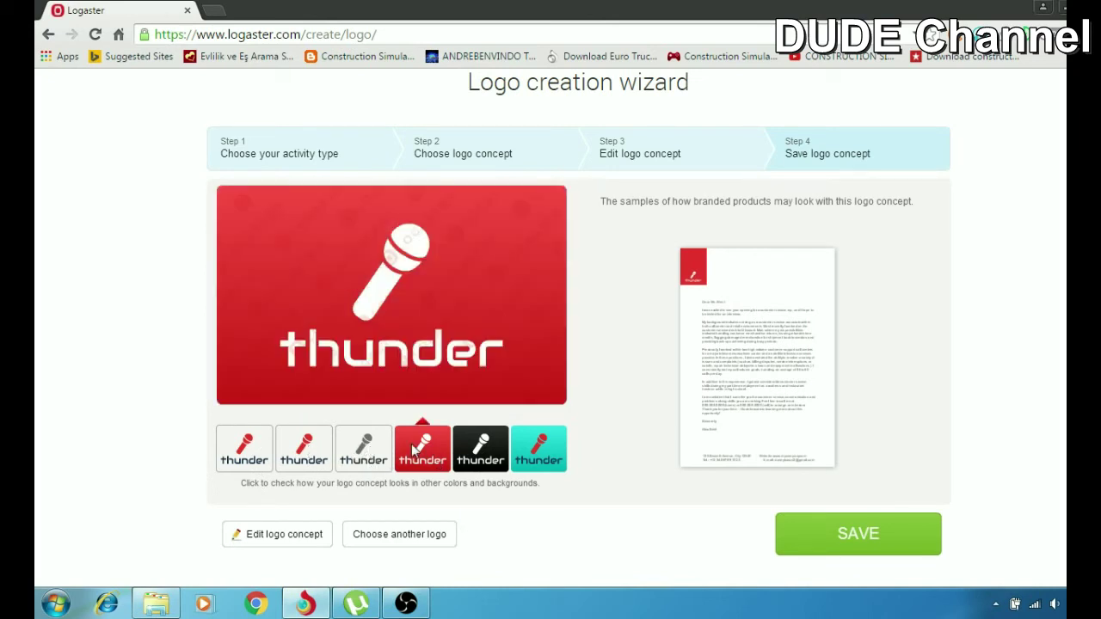
click(365, 450)
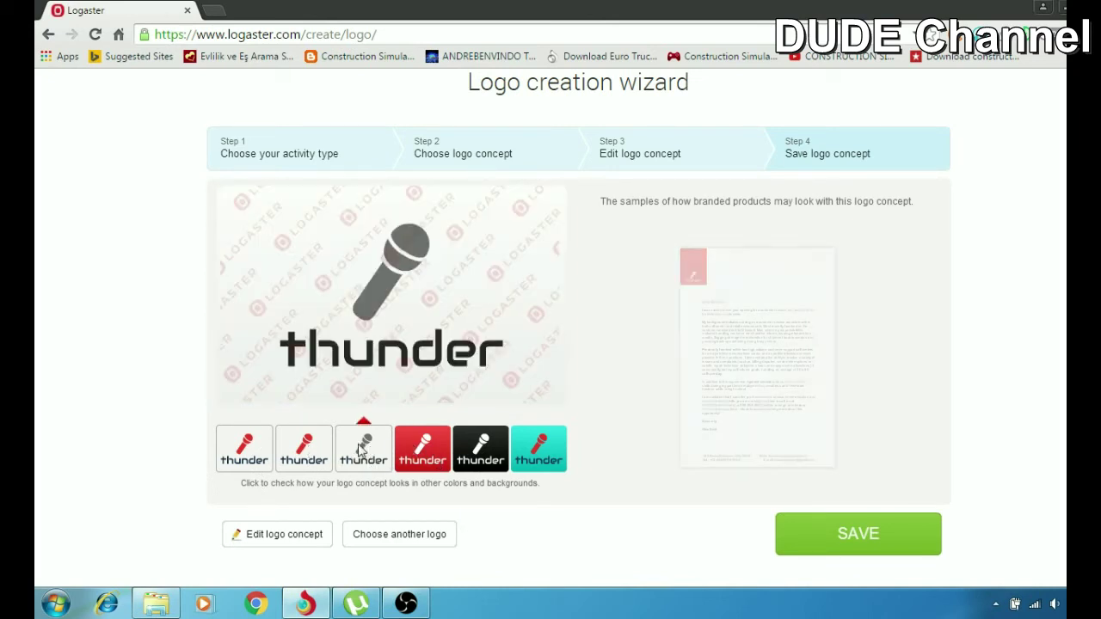
click(485, 451)
click(529, 459)
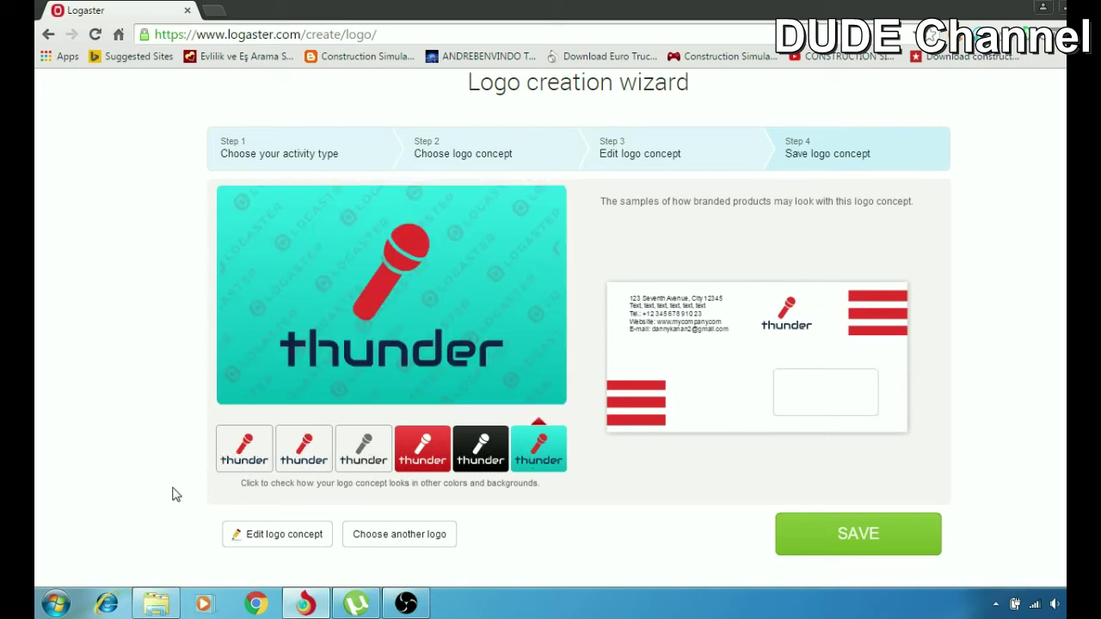
Save the thunder logo and download the free small watermarked version as a zip
click(813, 534)
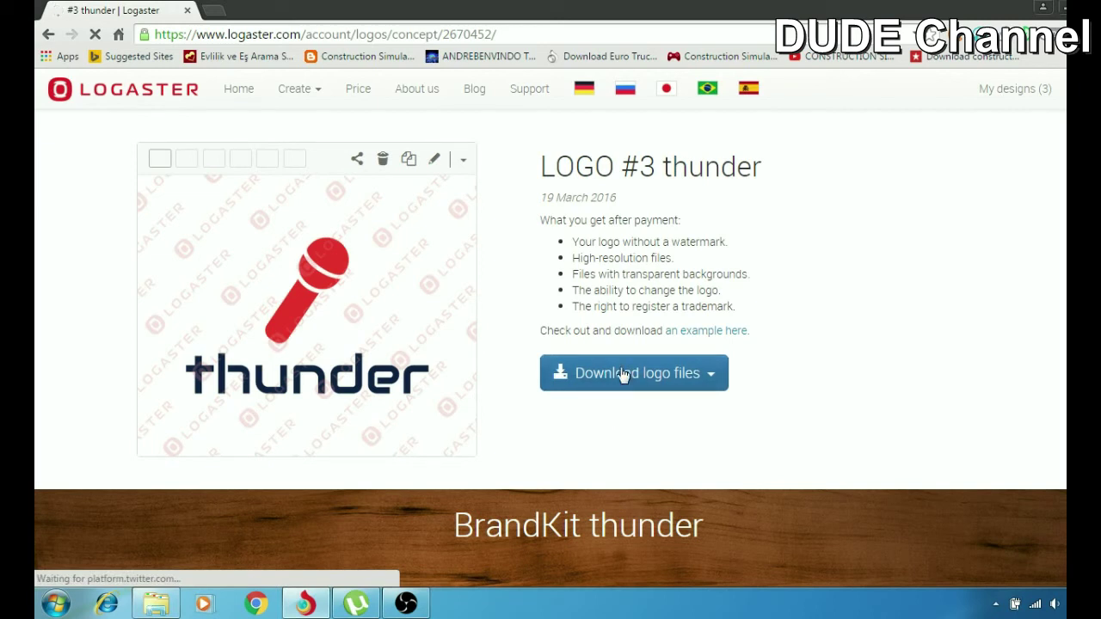
click(714, 381)
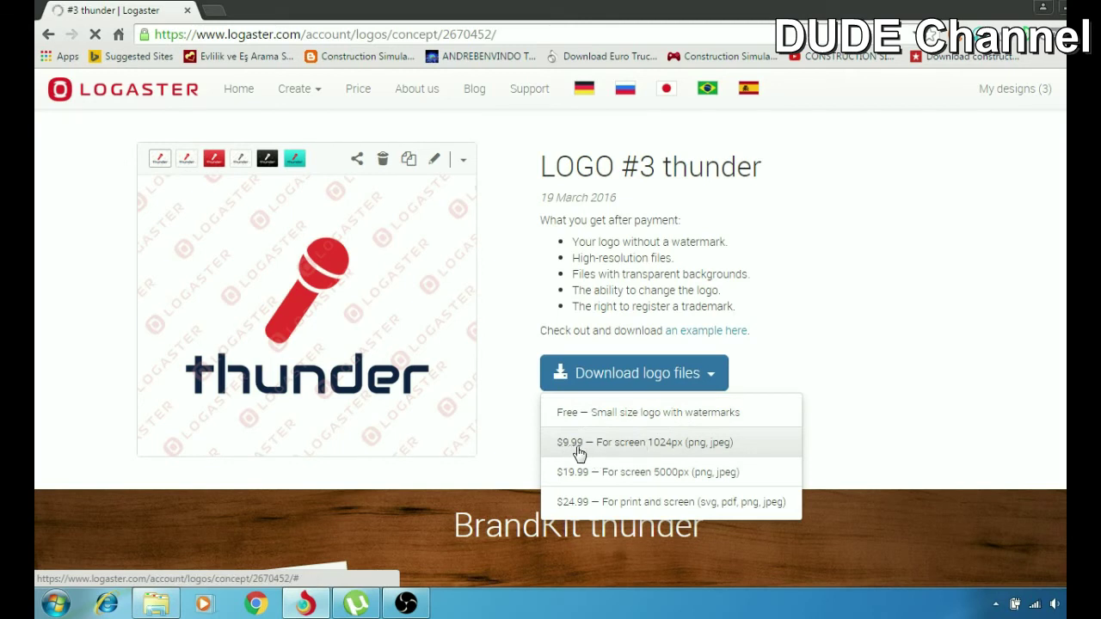
click(626, 413)
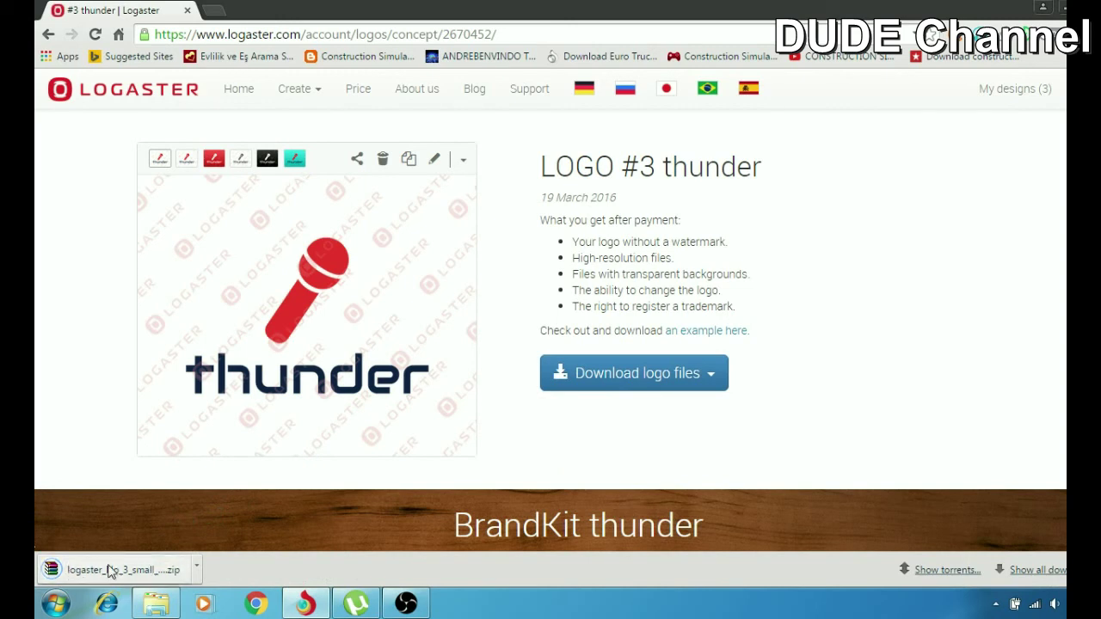
Open the downloaded thunder zip in WinRAR and preview the white-on-red PNG
click(1037, 569)
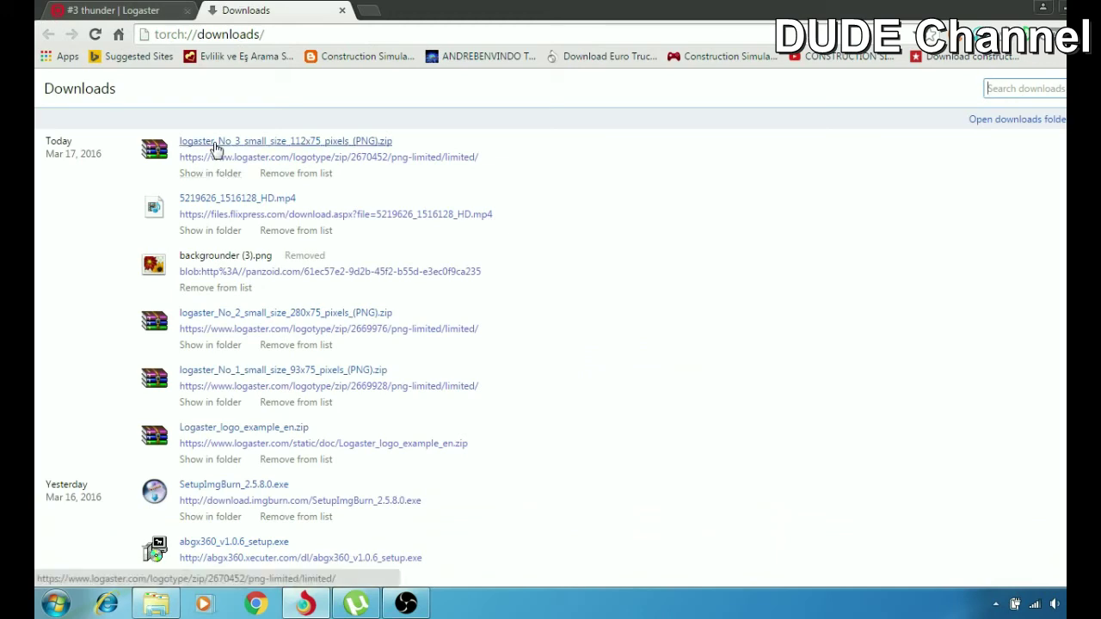
click(215, 143)
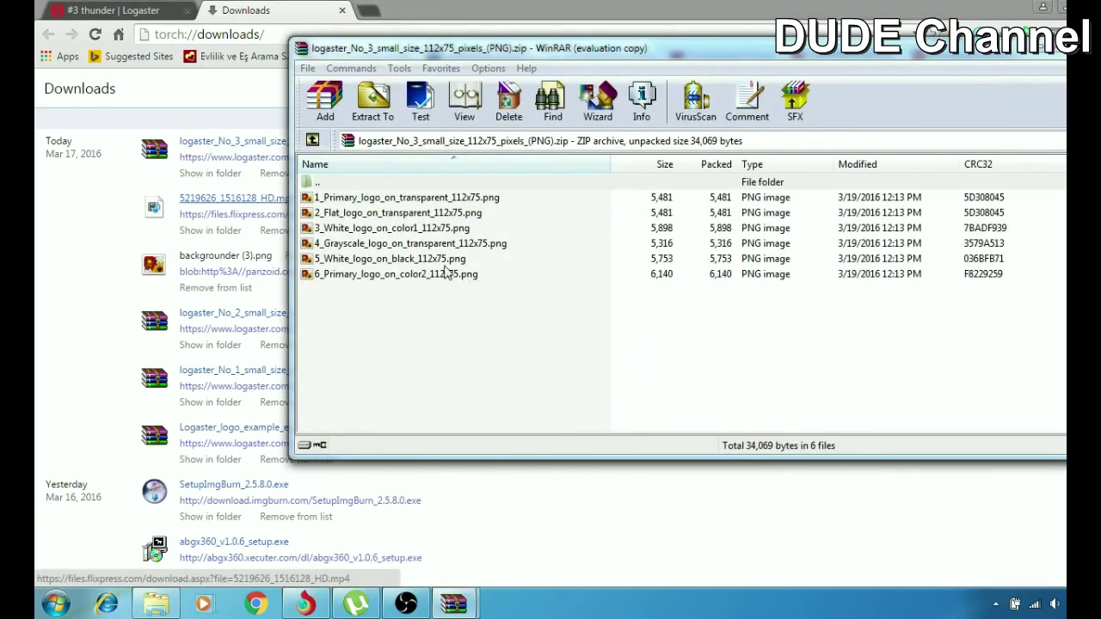
click(392, 215)
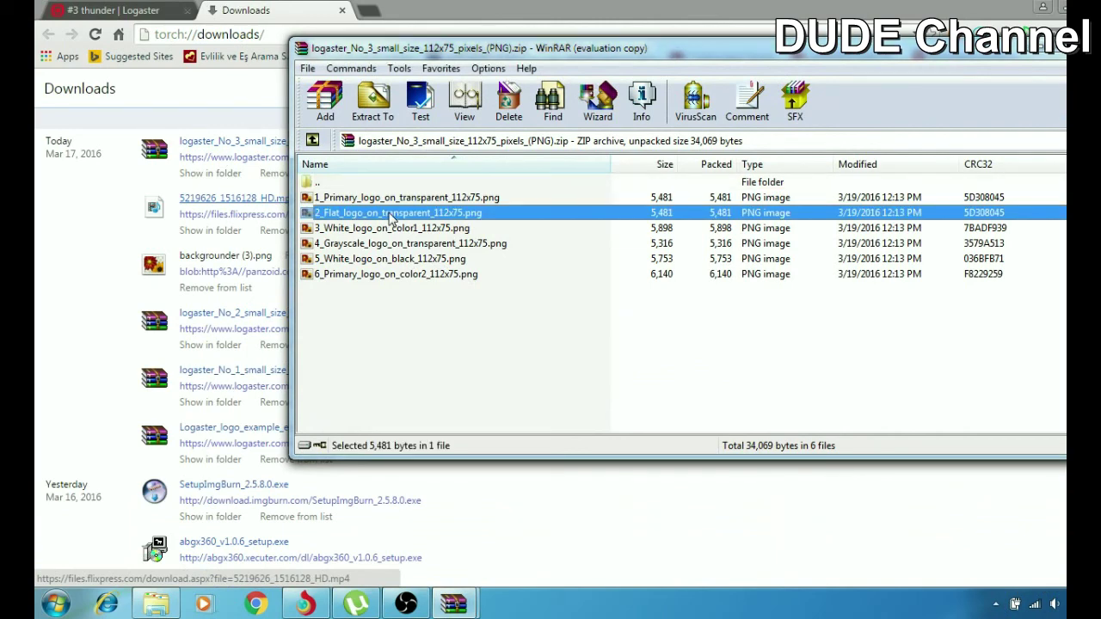
click(391, 213)
click(388, 229)
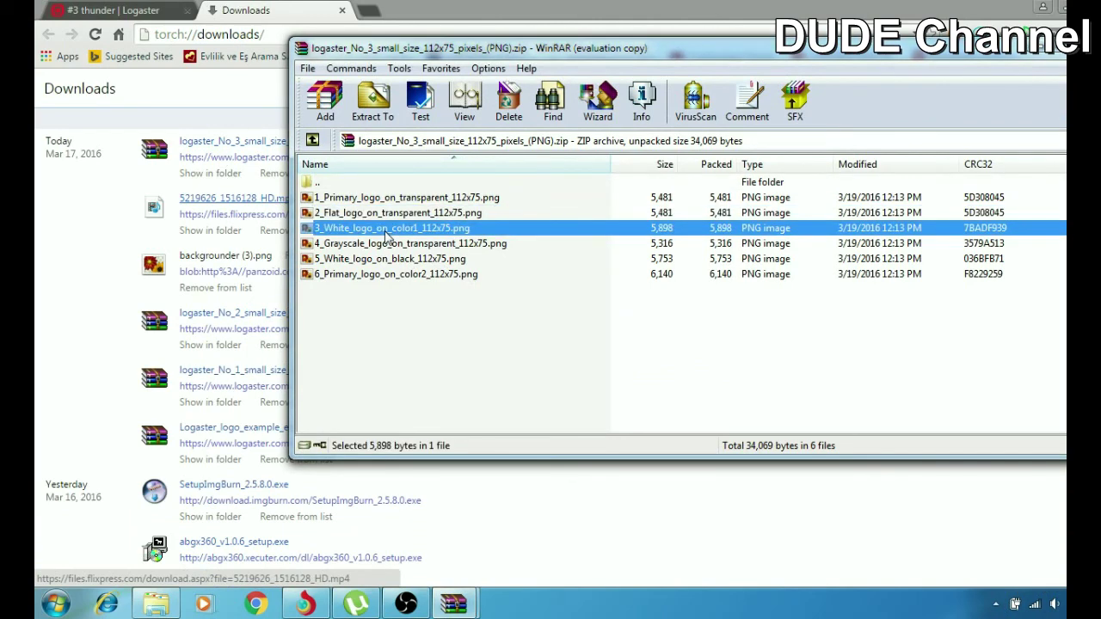
double_click(385, 231)
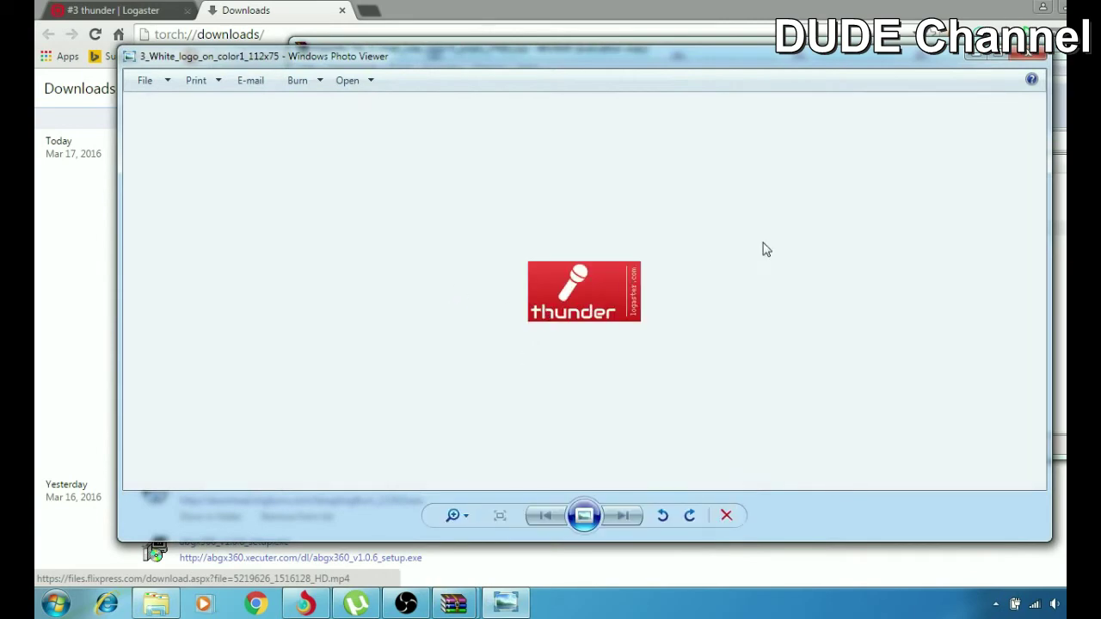
click(1029, 53)
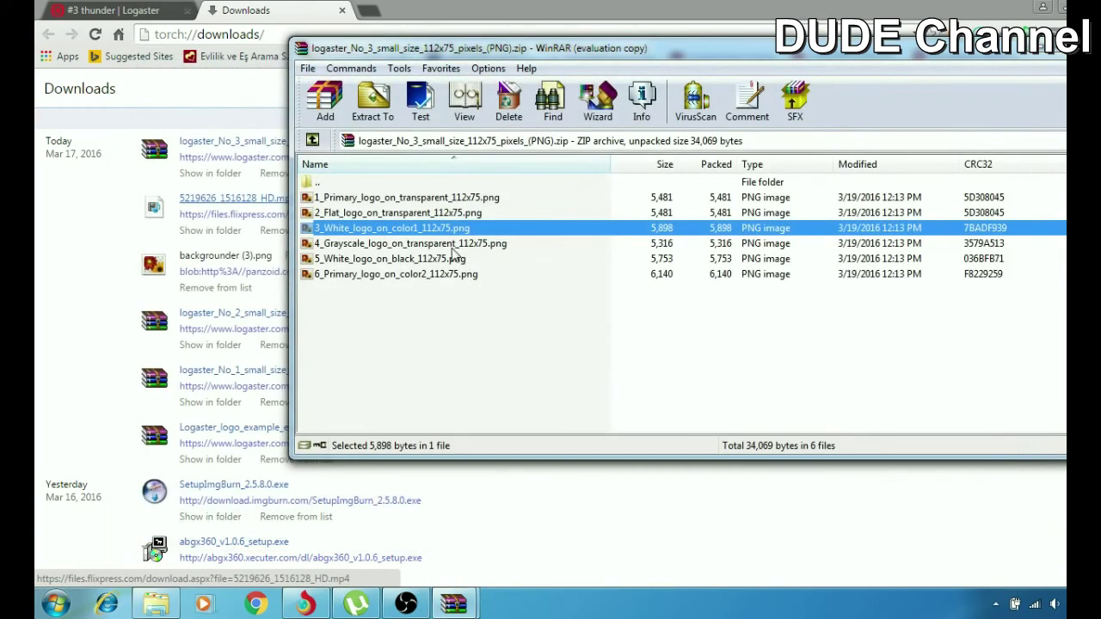
Preview the grayscale, white-on-black and primary red-navy PNGs, then move up to the parent folder
click(451, 246)
double_click(451, 245)
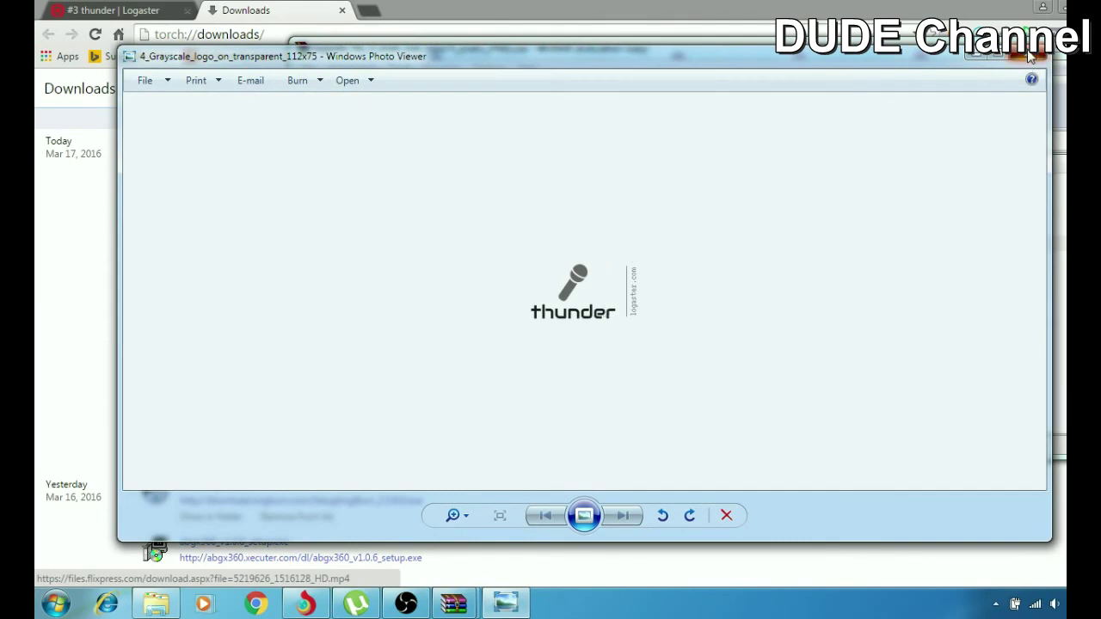
click(1028, 53)
double_click(379, 259)
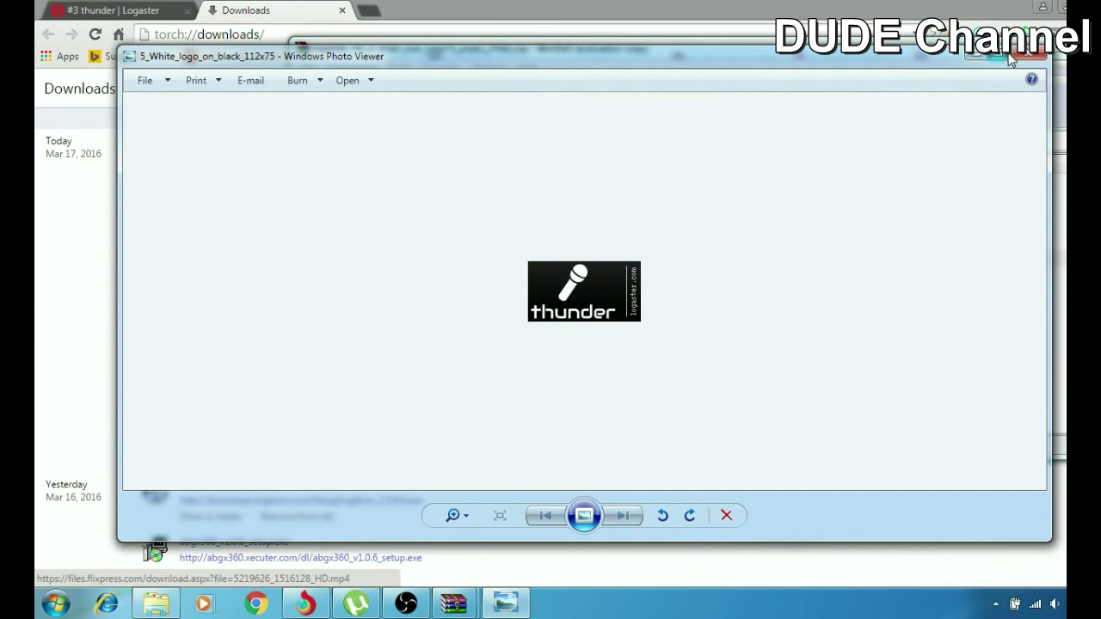
click(1028, 53)
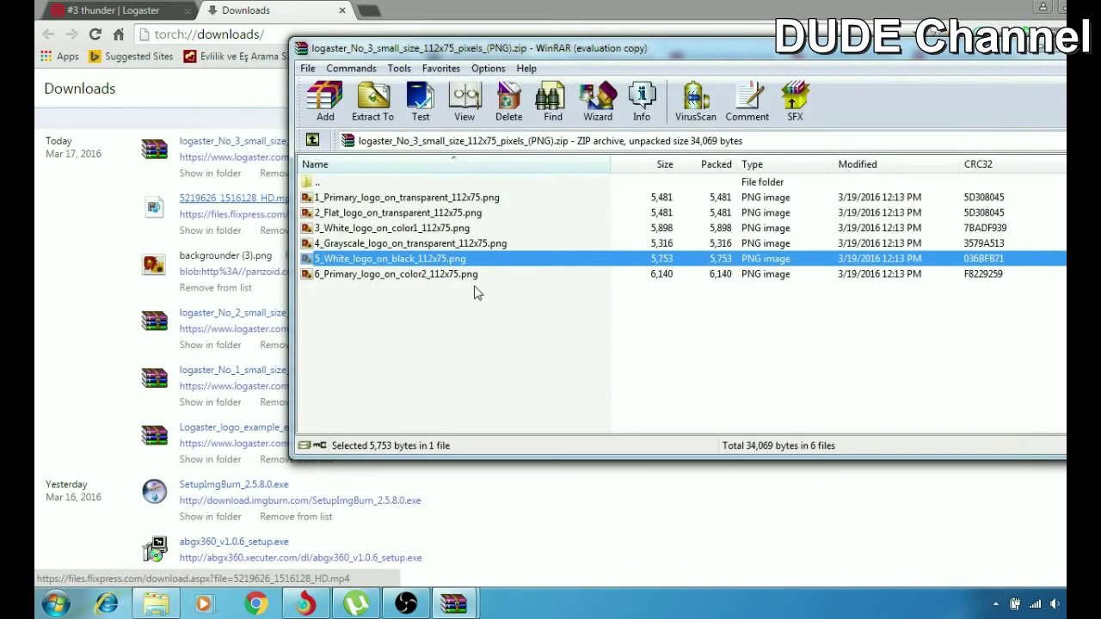
double_click(381, 199)
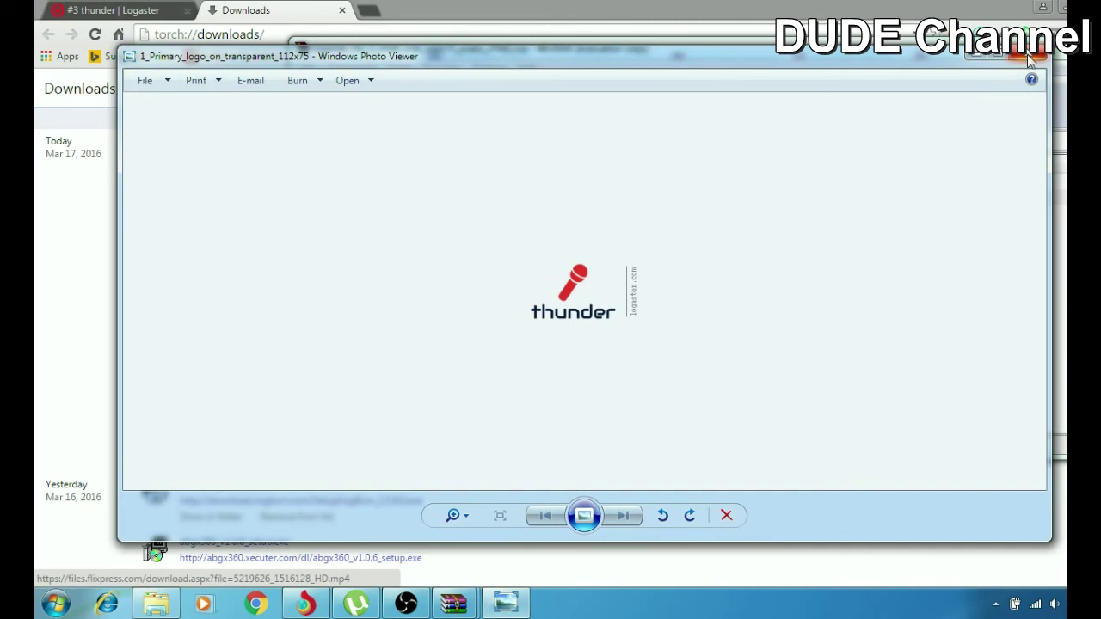
click(1028, 53)
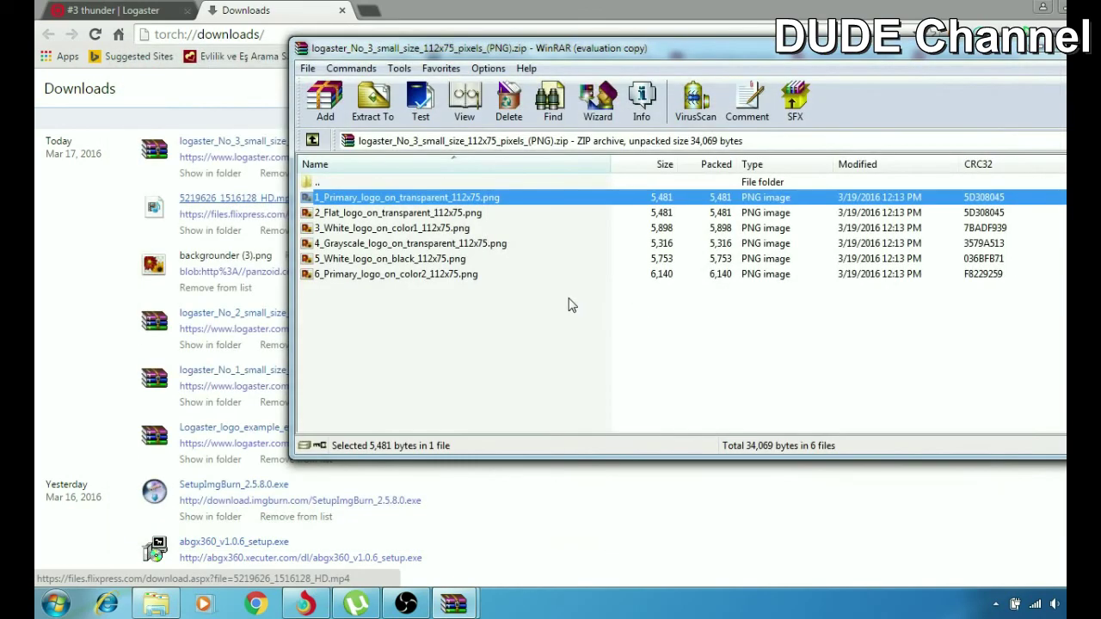
key(Up)
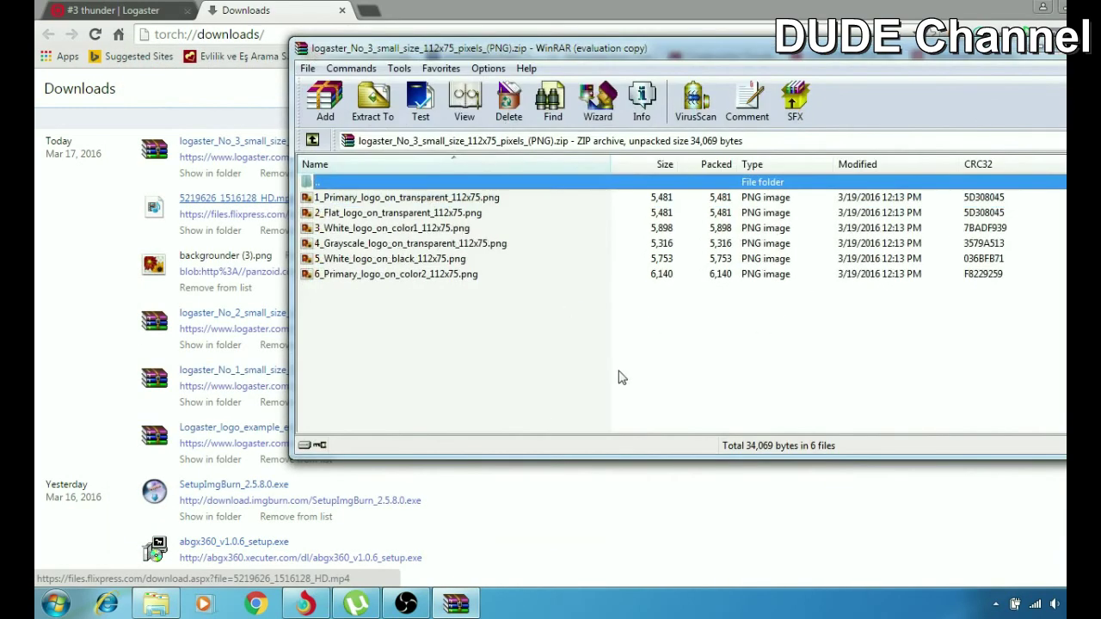
key(Escape)
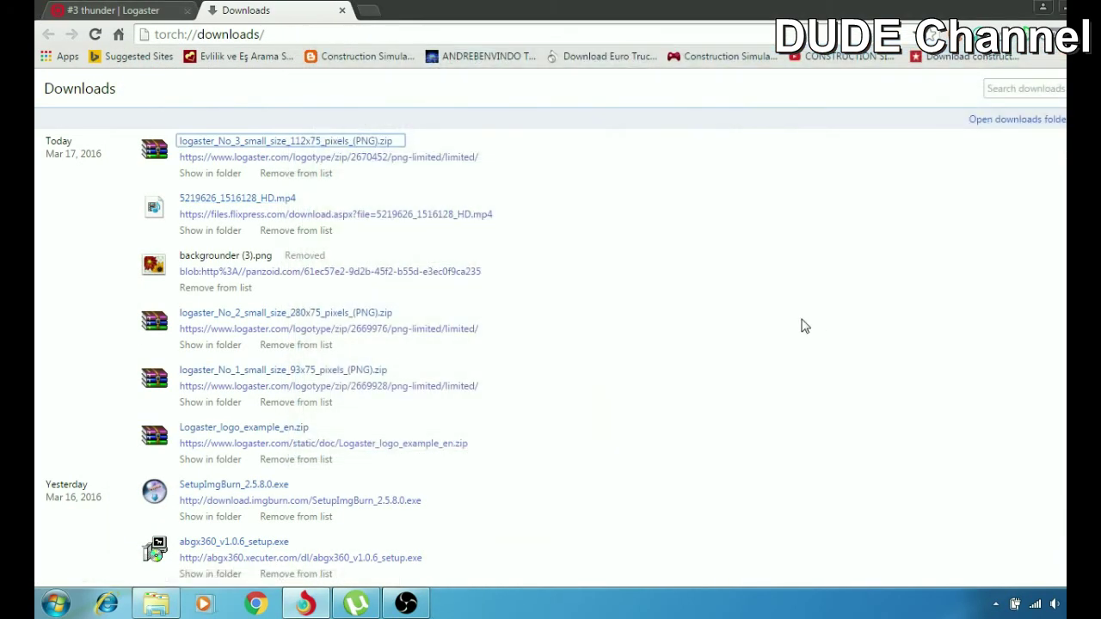